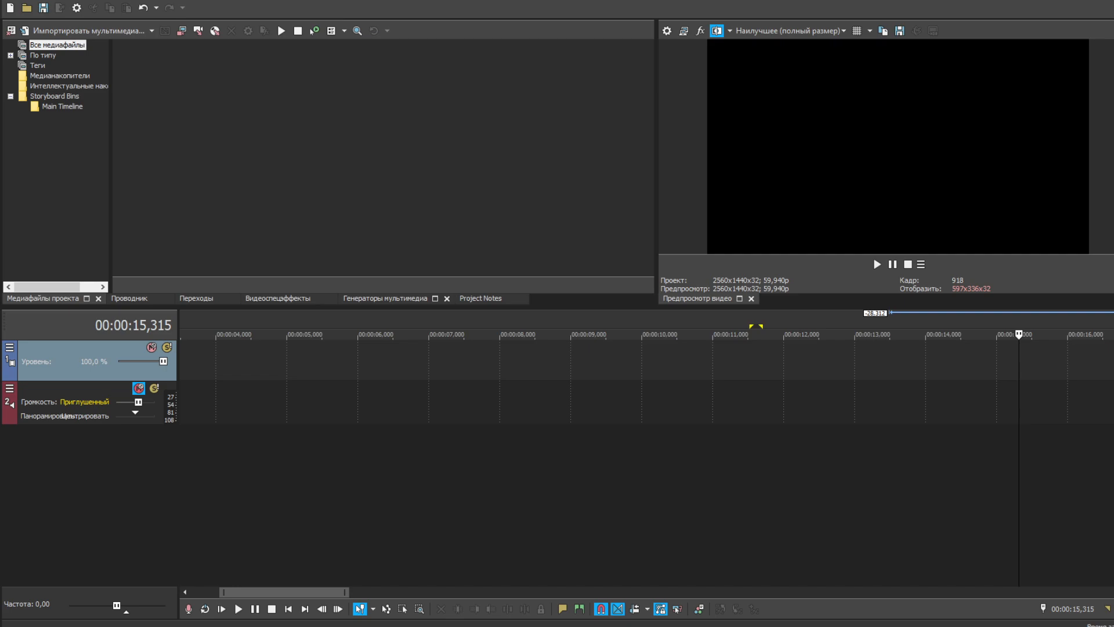
Step: Add the video VID_20210819_195146_0025 to the timeline, align it to the very start and return the playhead to 00:00:00,000
left_click_drag(593, 407, 184, 392)
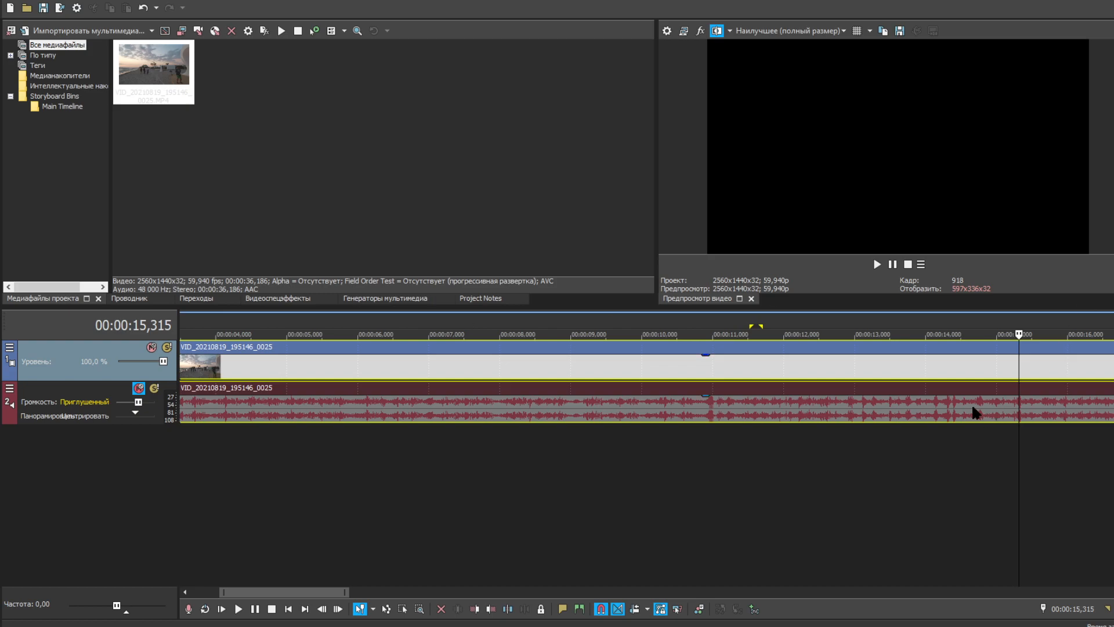
left_click(223, 473)
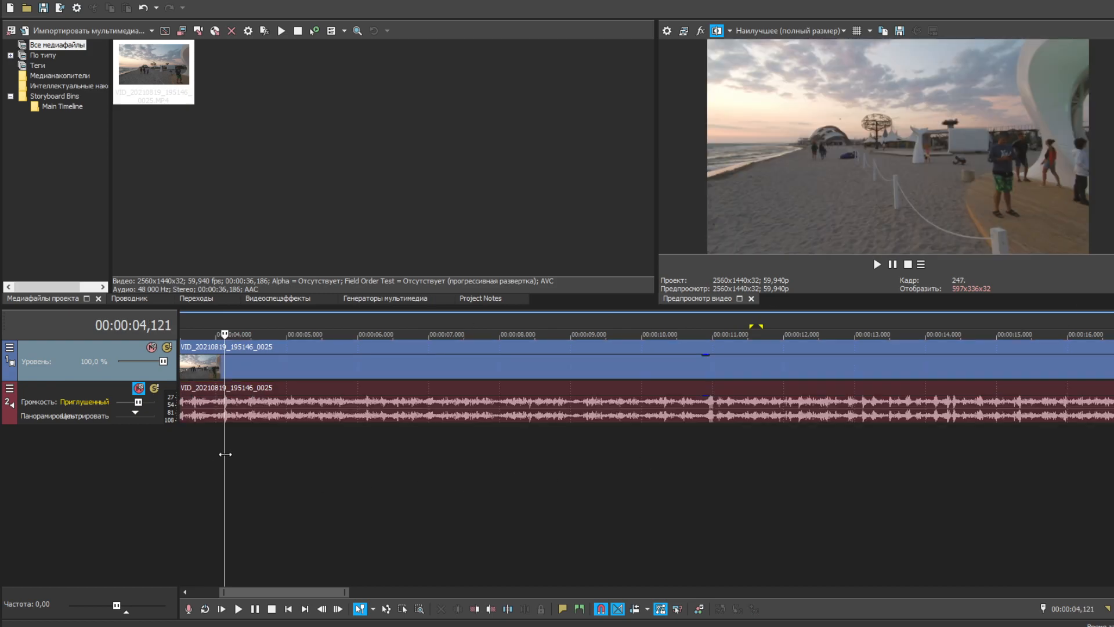
left_click_drag(224, 453, 254, 451)
left_click(400, 372)
left_click_drag(400, 371, 372, 377)
left_click_drag(434, 460, 179, 444)
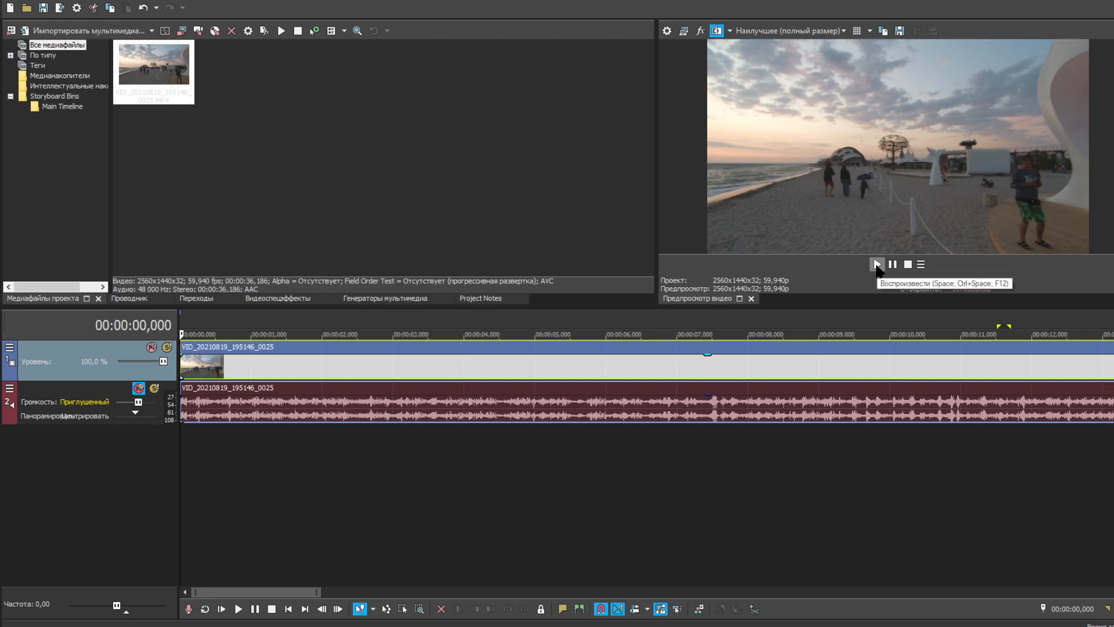
Step: Play the clip up to 00:00:06,507 and split it at that point
left_click(877, 265)
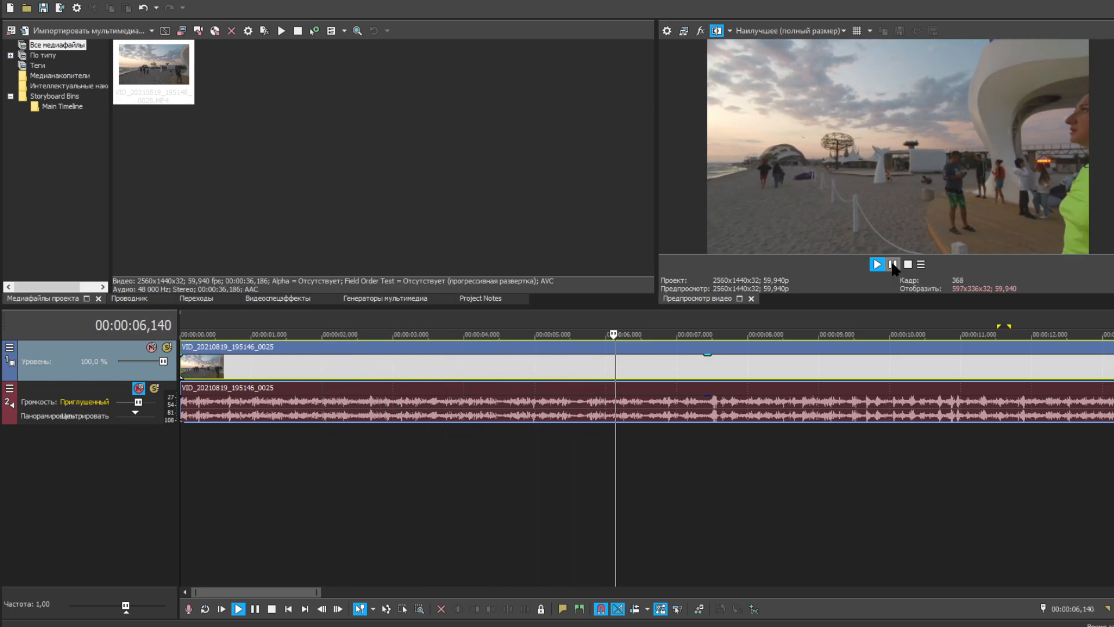
left_click(893, 264)
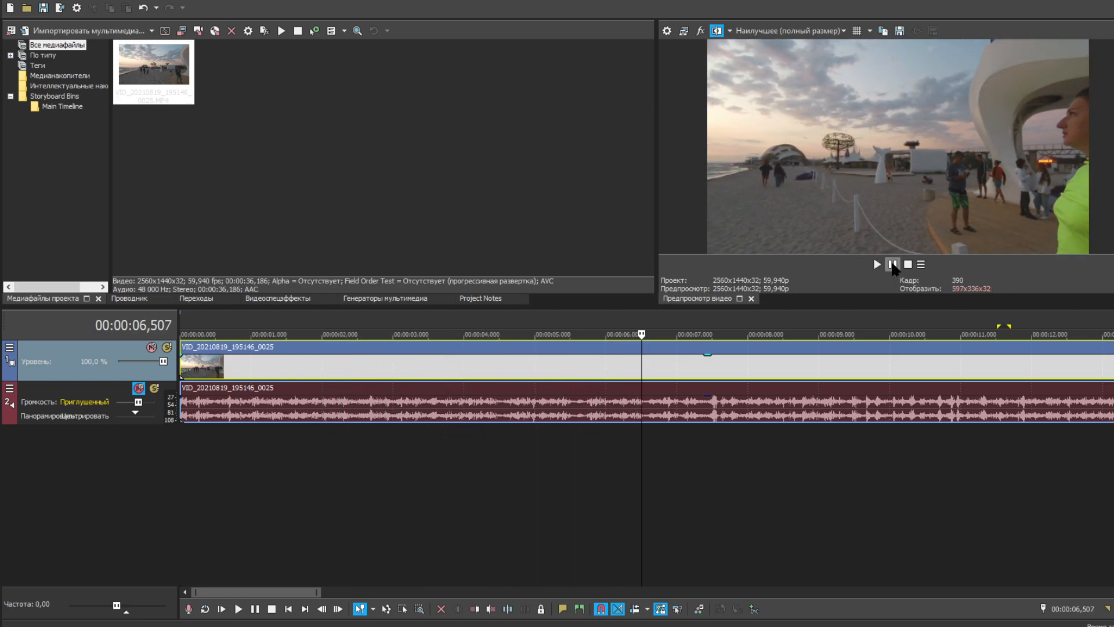
left_click(508, 608)
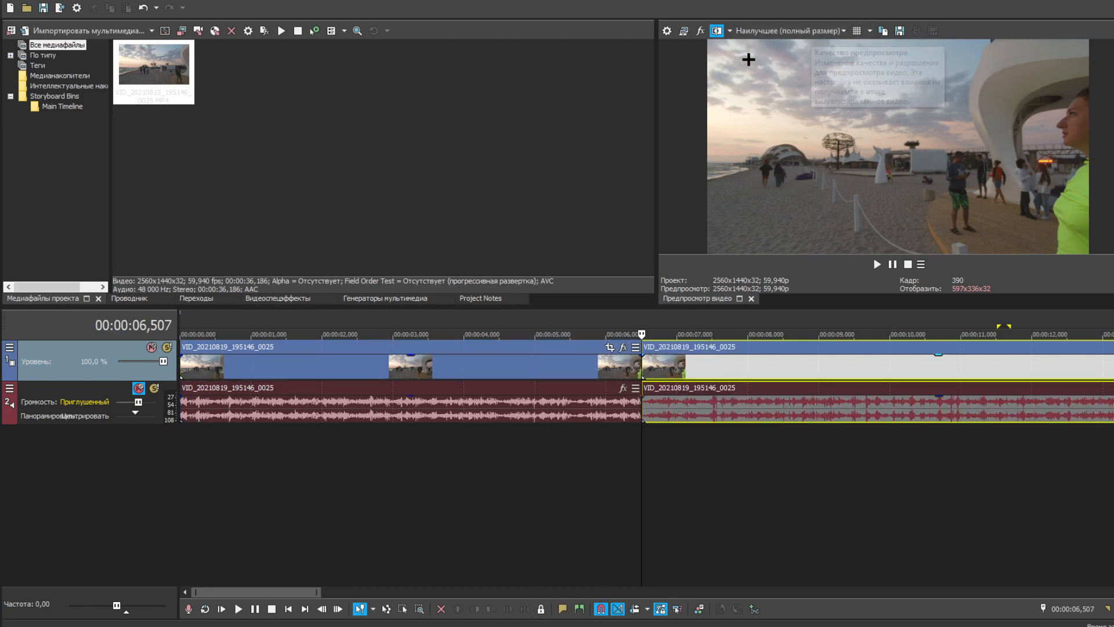
Step: Check the preview quality choices under Наилучшее and the options of the split-screen preview
left_click(771, 32)
mouse_move(770, 87)
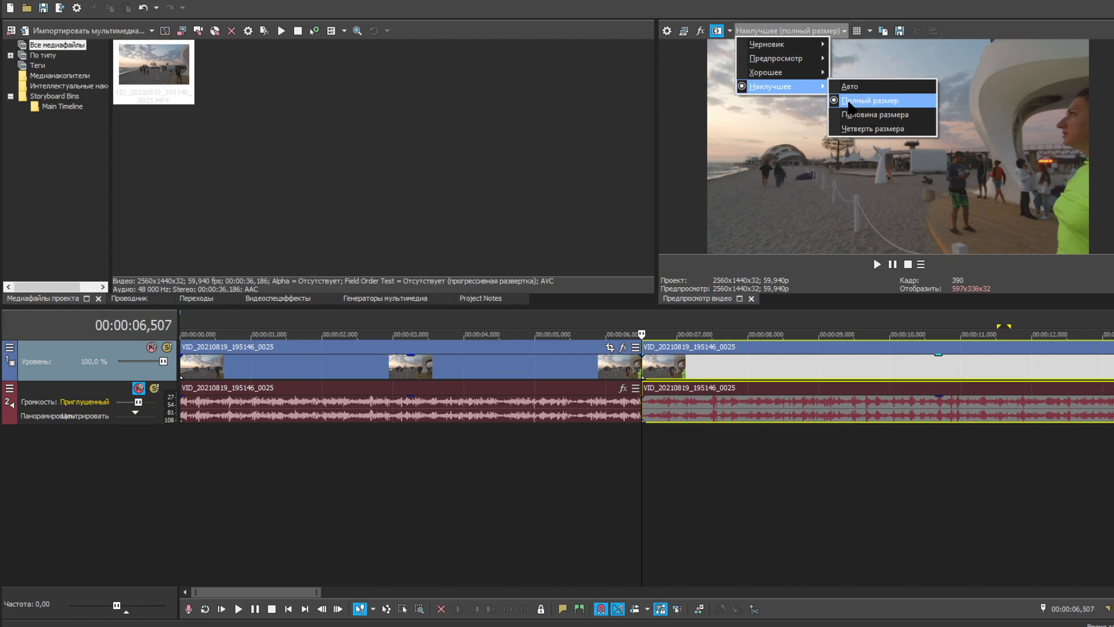
left_click(759, 26)
left_click(730, 32)
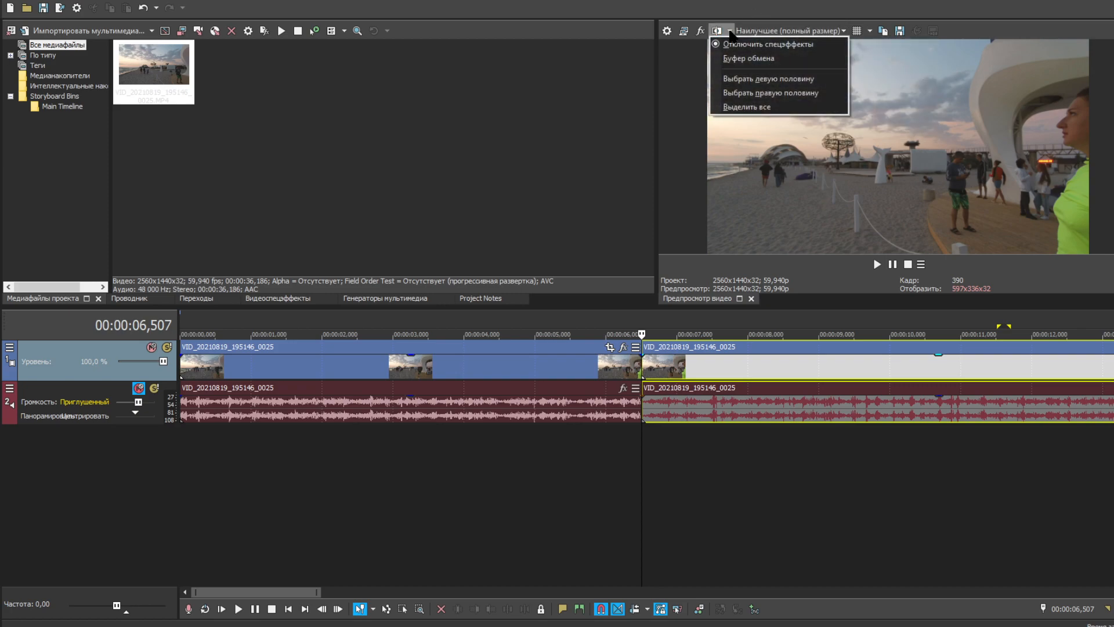
left_click(730, 34)
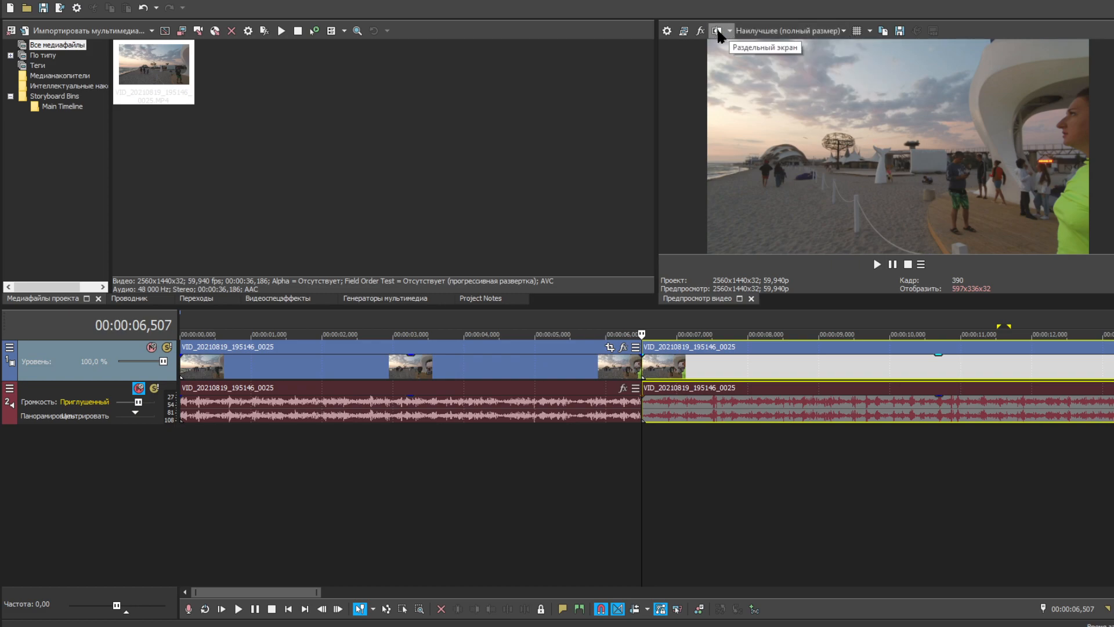
left_click(718, 32)
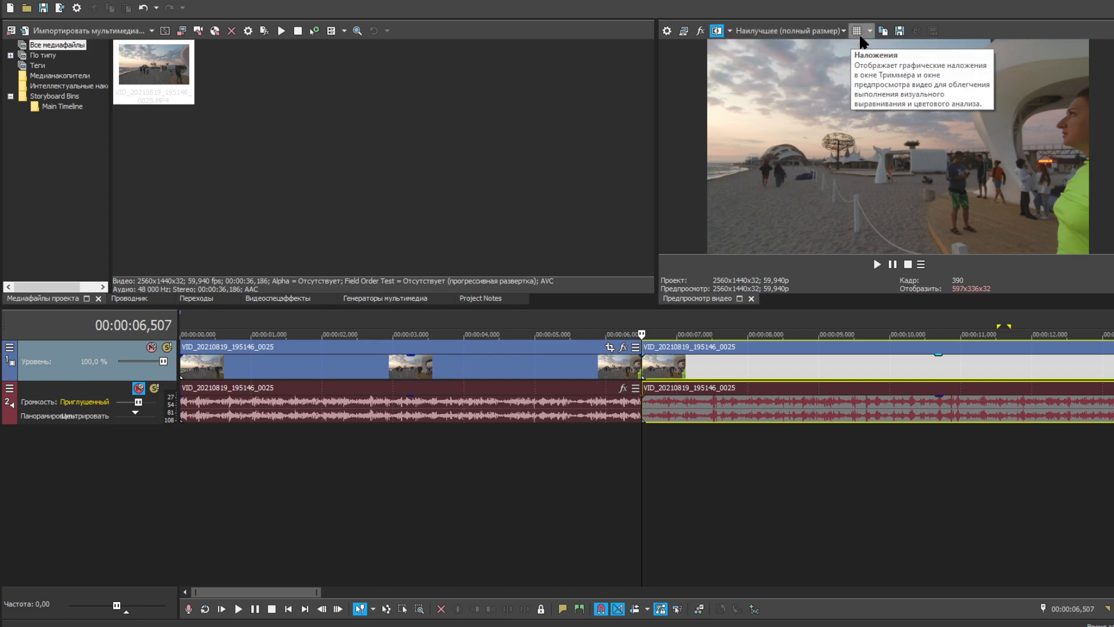
Step: Save a snapshot of the current frame as &Изображение2.jpg on local disk E:
left_click(899, 31)
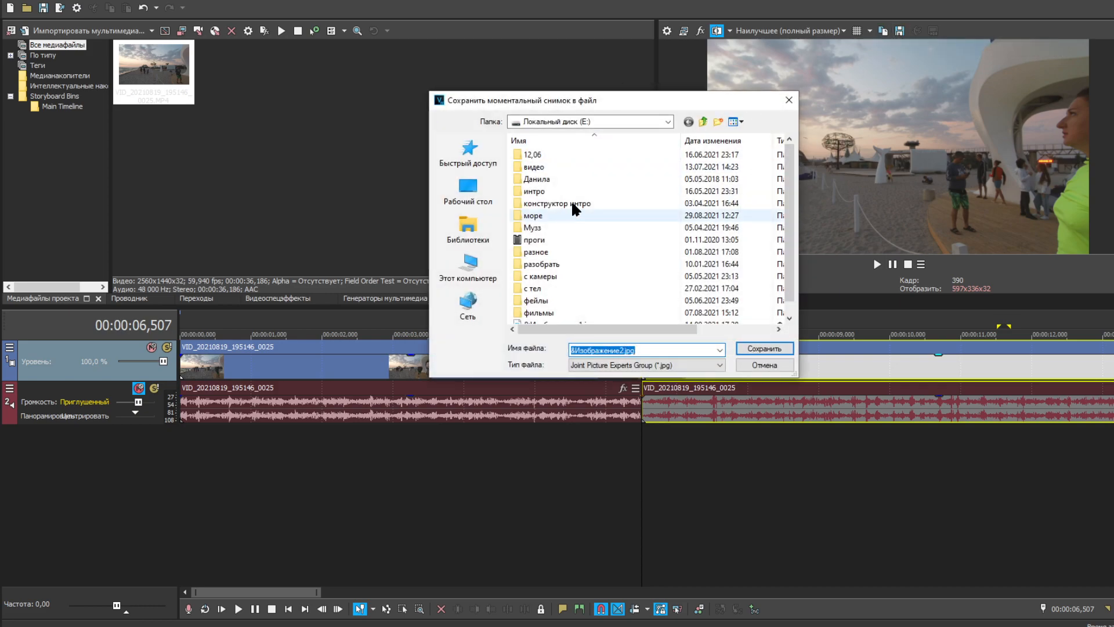
scroll(569, 197, "down", 1)
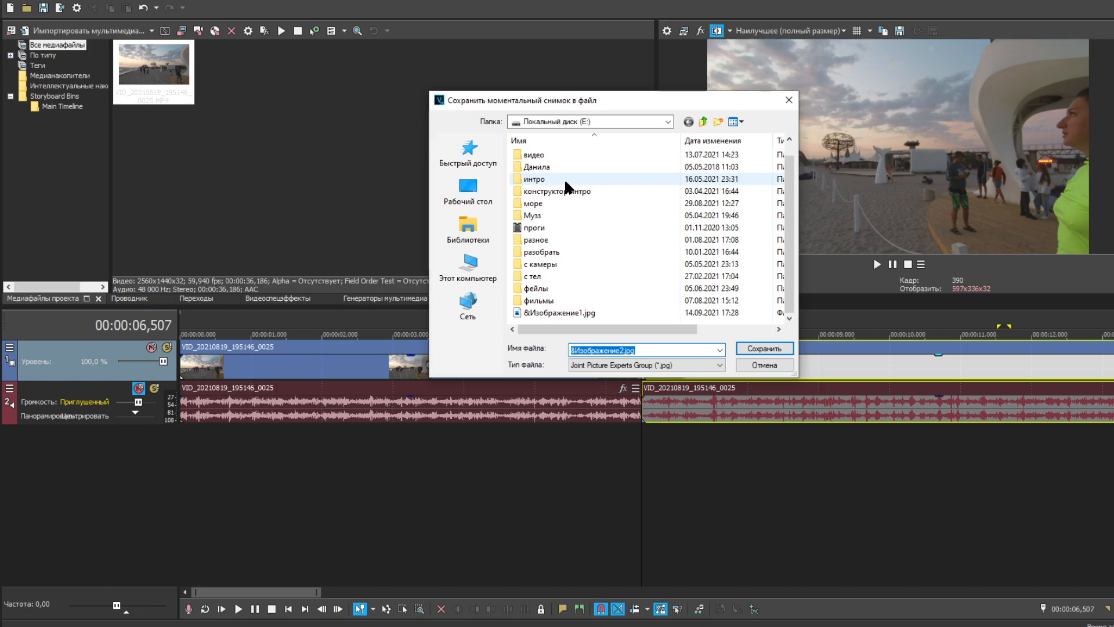
left_click(754, 347)
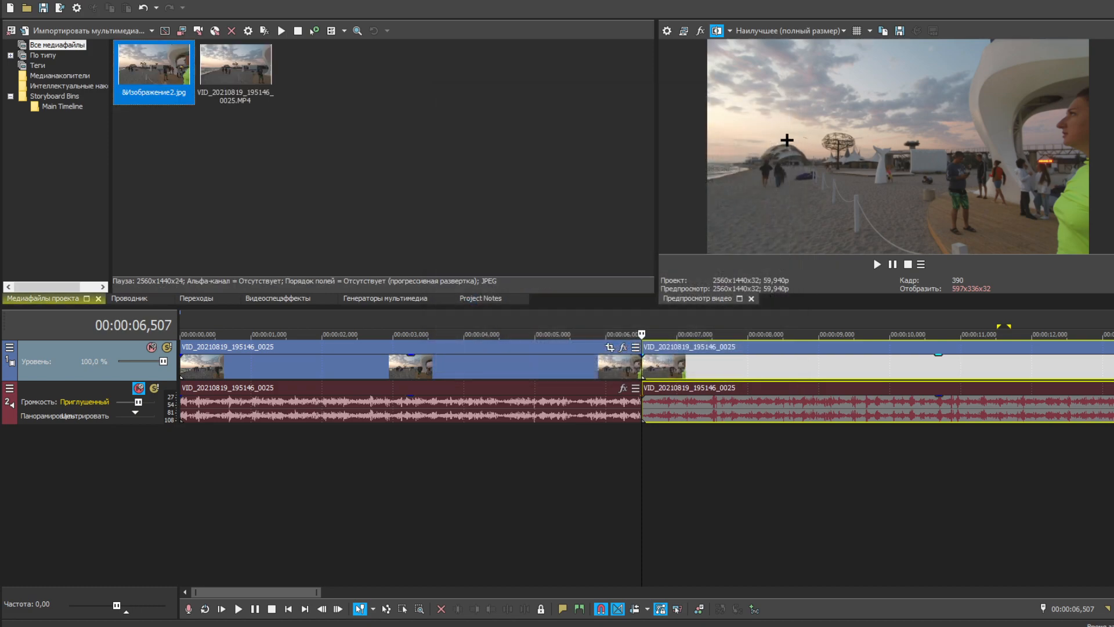
Step: Switch to the snapshot &Изображение2.jpg opened in Paint
right_click(145, 69)
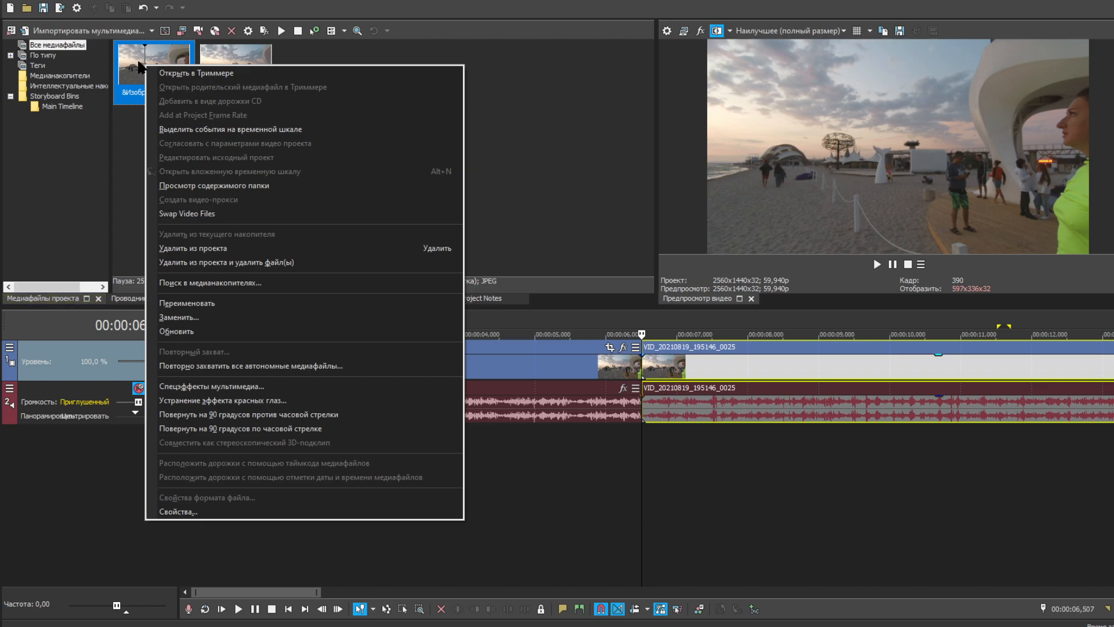
left_click(139, 62)
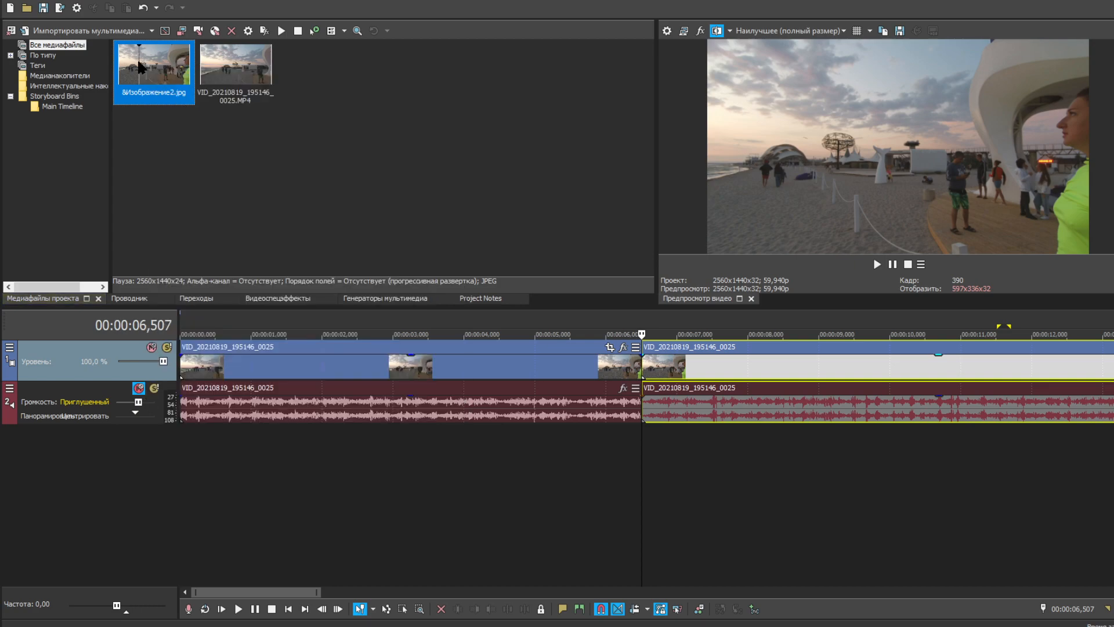
key("alt+Tab")
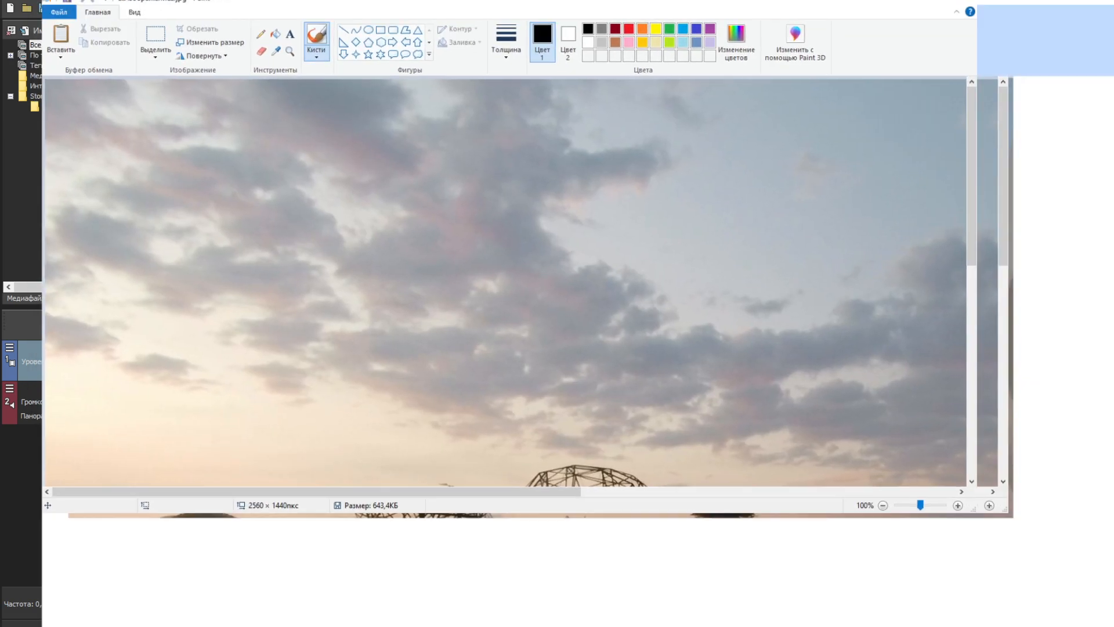
scroll(1065, 564, "down", 3)
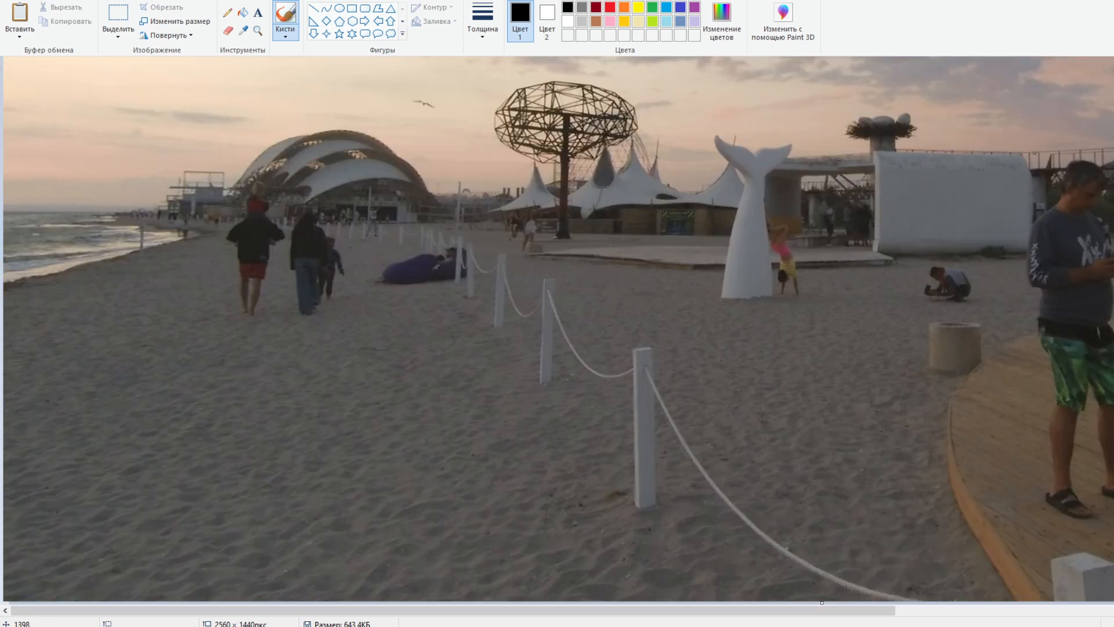
Step: Select the ellipse shape for drawing and set its outline colour to red
left_click(489, 29)
left_click(502, 132)
left_click(342, 7)
left_click(610, 7)
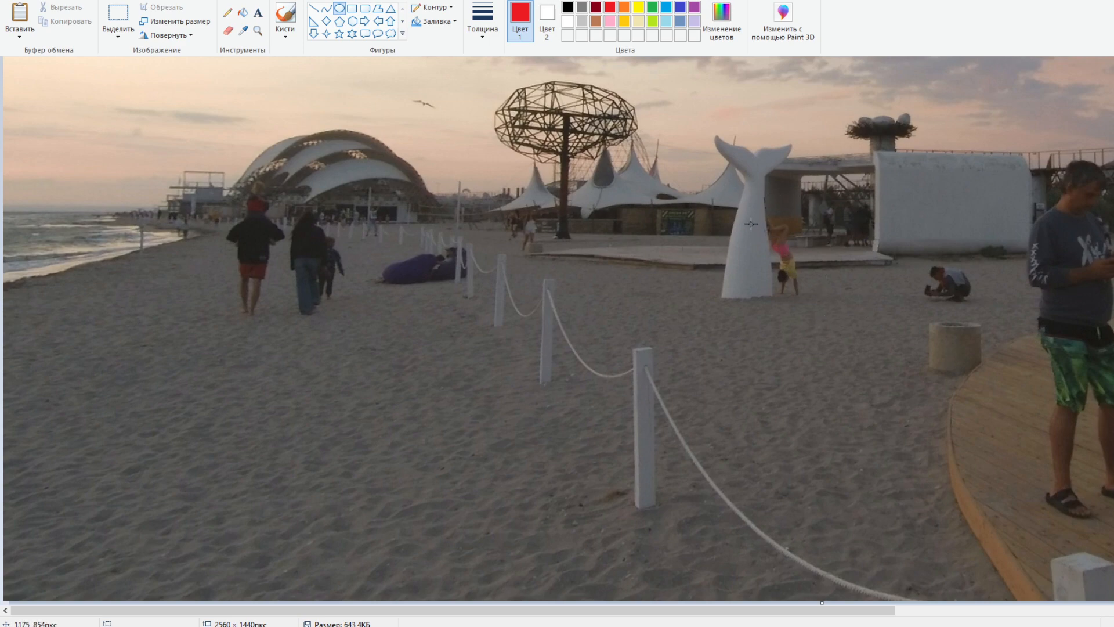
mouse_move(684, 130)
left_mouse_down()
mouse_move(900, 378)
mouse_move(882, 315)
mouse_move(893, 323)
left_mouse_up()
left_click(485, 35)
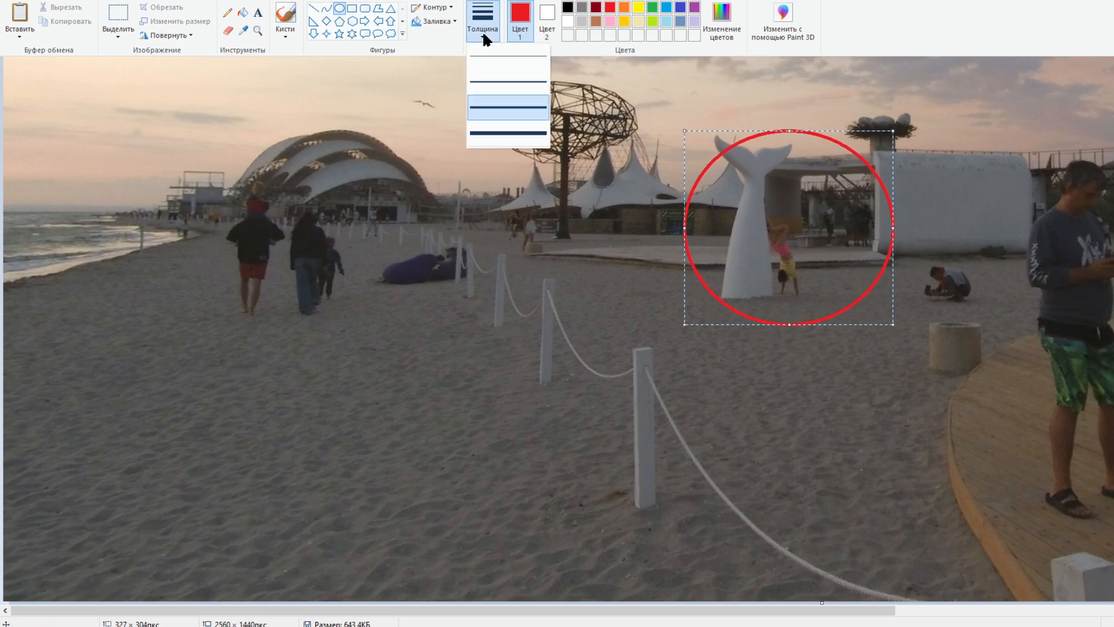
left_click(507, 137)
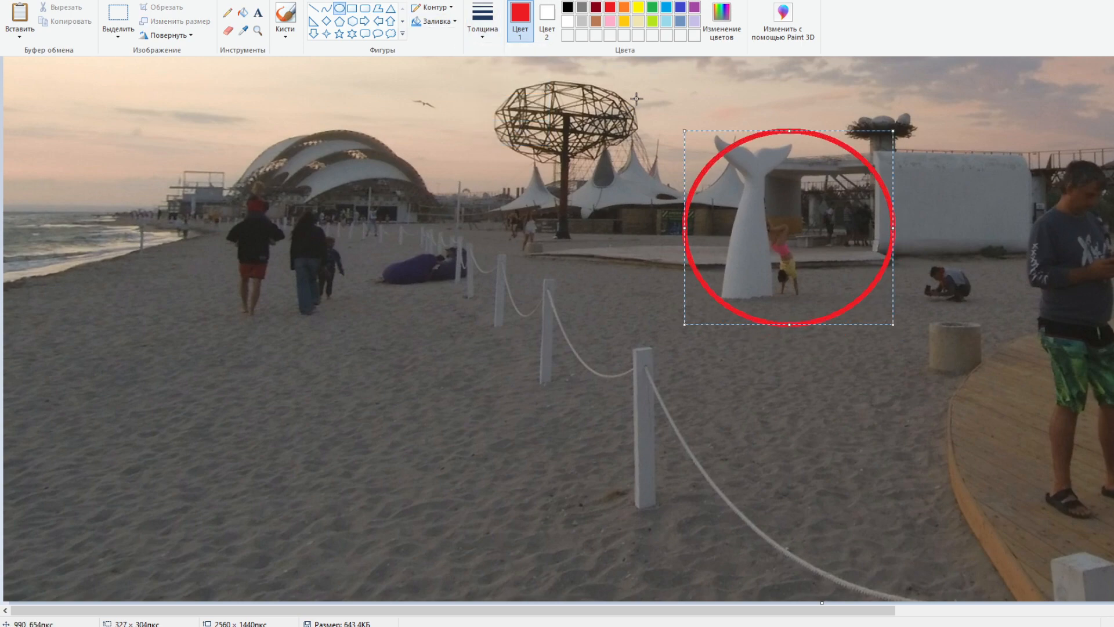
key("ctrl+z")
Step: Draw a red ellipse about 265 × 228 px with the thickest line around the person beside the whale-tail sculpture, and save the image
left_click(482, 26)
left_click(505, 132)
left_click_drag(727, 188, 836, 296)
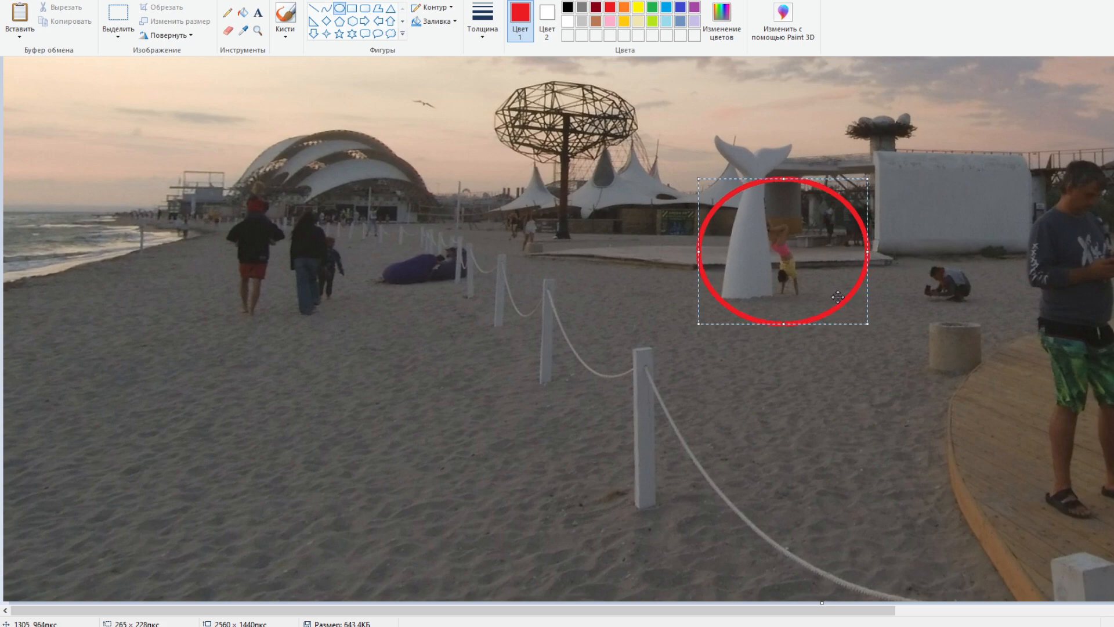
left_click(547, 207)
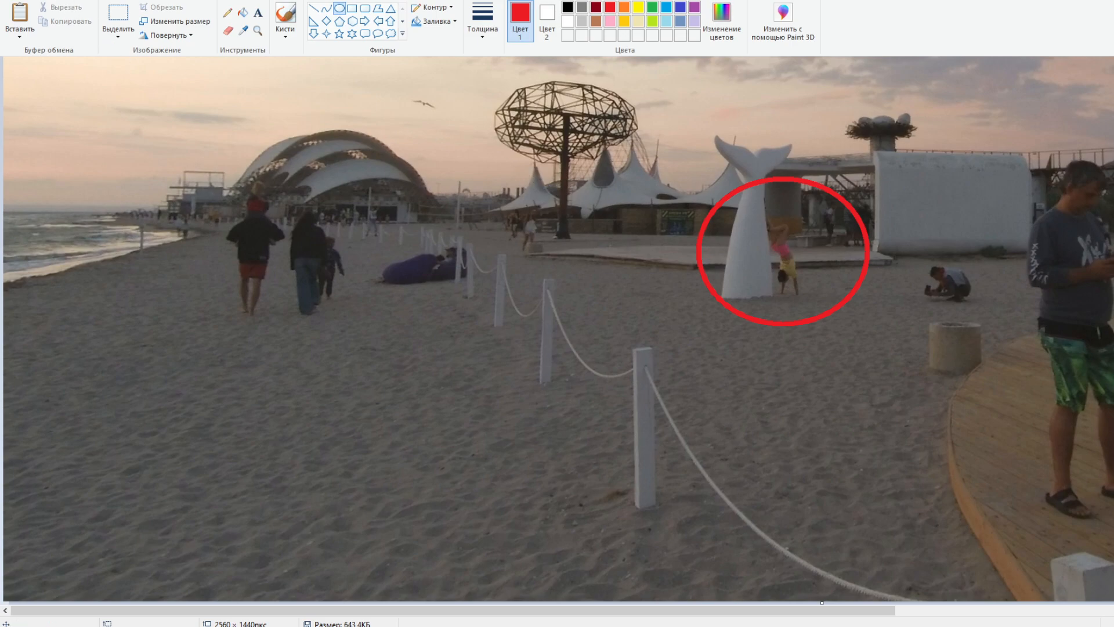
left_click(20, 0)
left_click(45, 73)
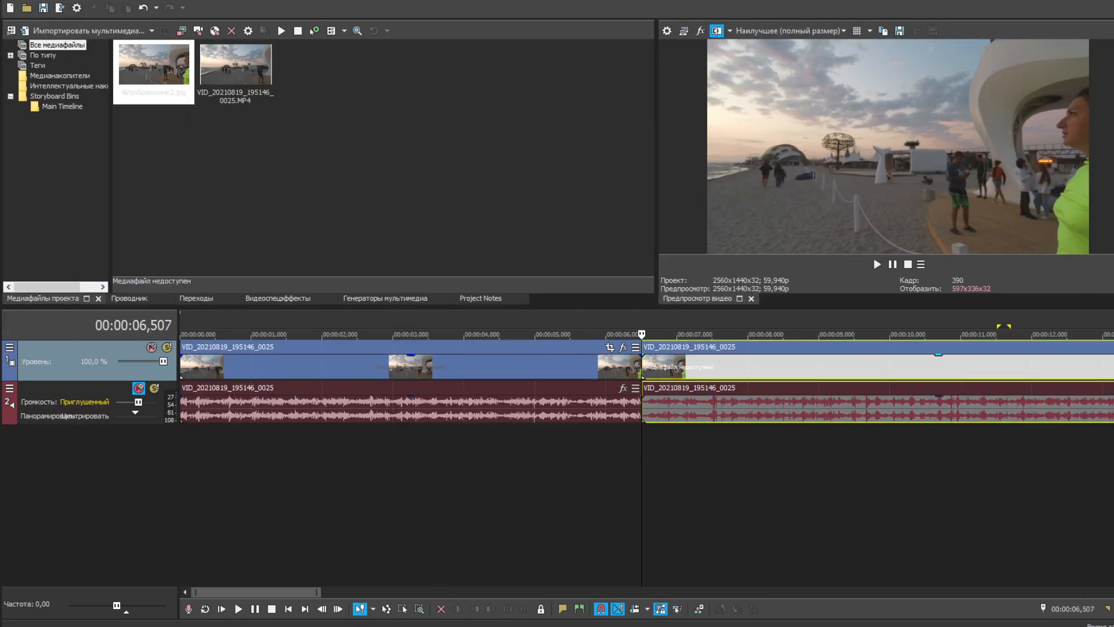
Step: In VEGAS Pro, insert the edited snapshot between the two video clips as an event about 6.9 seconds long, with no gaps
scroll(730, 489, "down", 3)
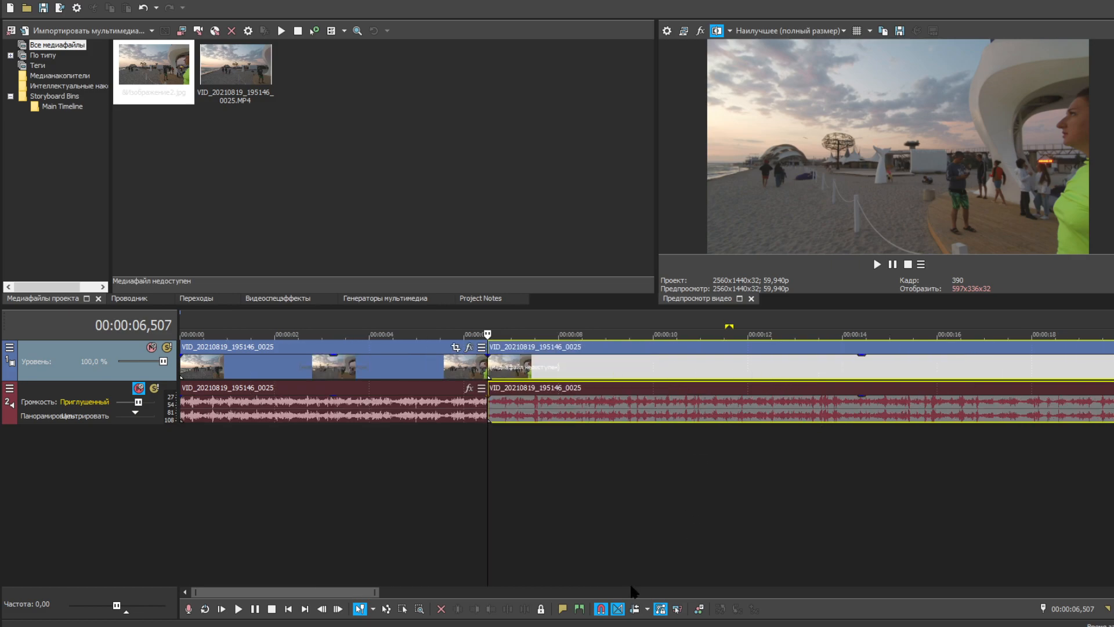
left_click_drag(492, 360, 864, 356)
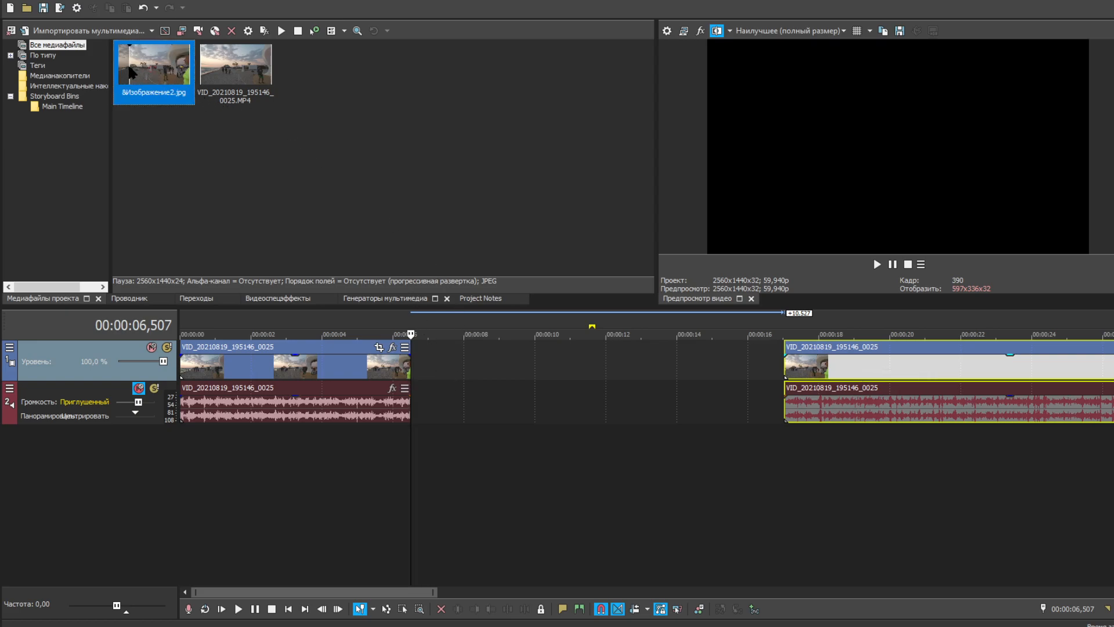
left_click_drag(159, 74, 652, 369)
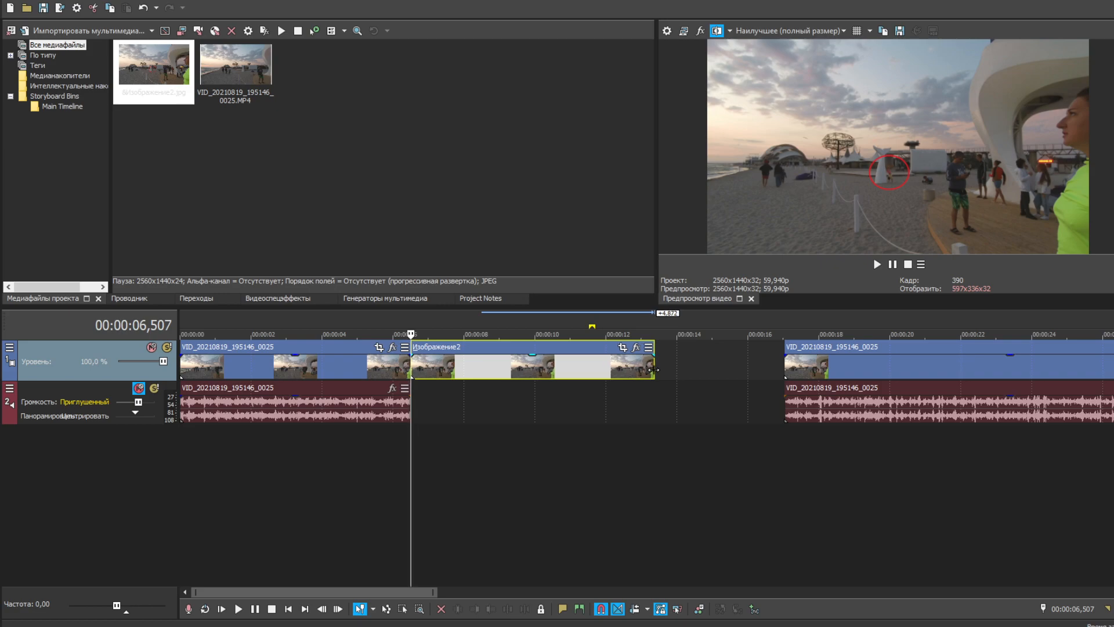
left_click_drag(848, 359, 721, 355)
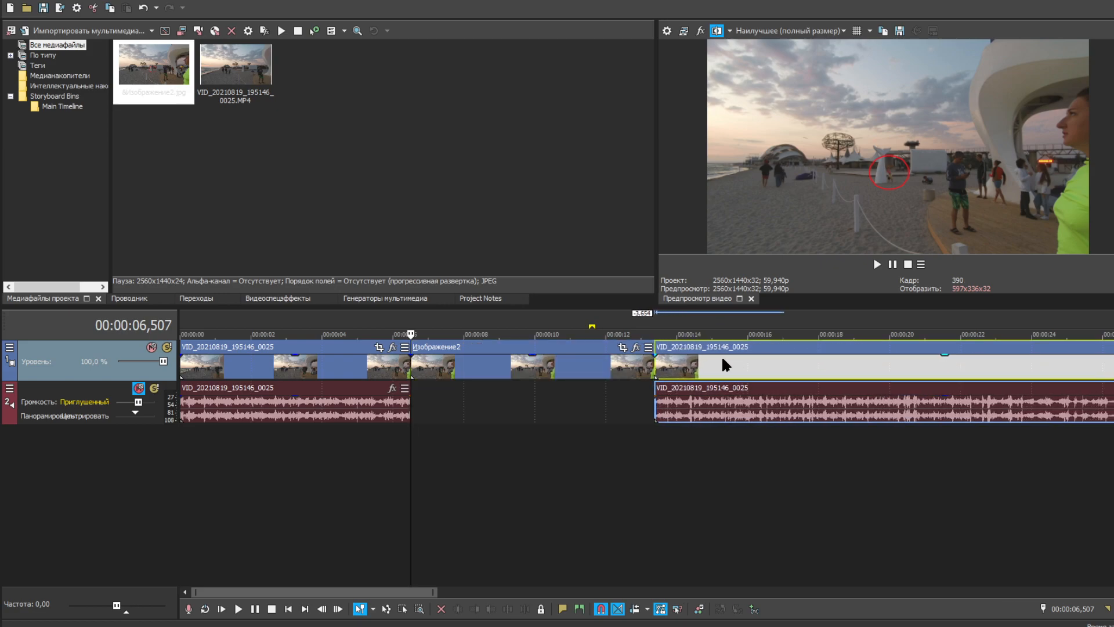
Step: In the snapshot's Pan/Crop, frame the circled area at about 526 × 296 at 00:00:02,236 and hold that framing with a keyframe at 00:00:04,388
left_click(622, 347)
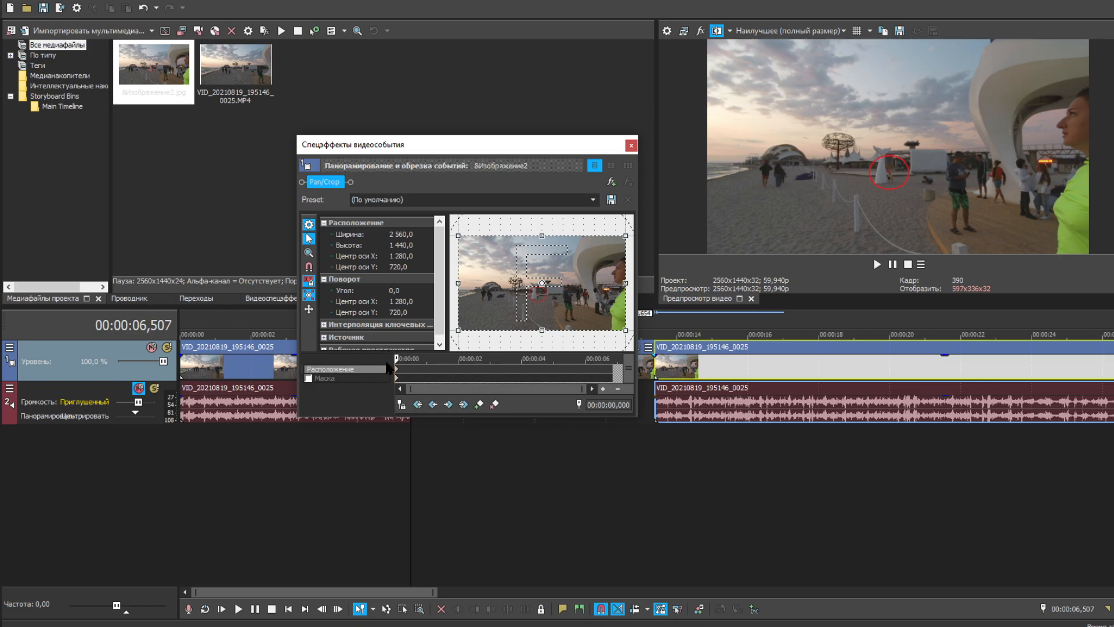
left_click_drag(397, 358, 466, 358)
left_click_drag(463, 324, 520, 303)
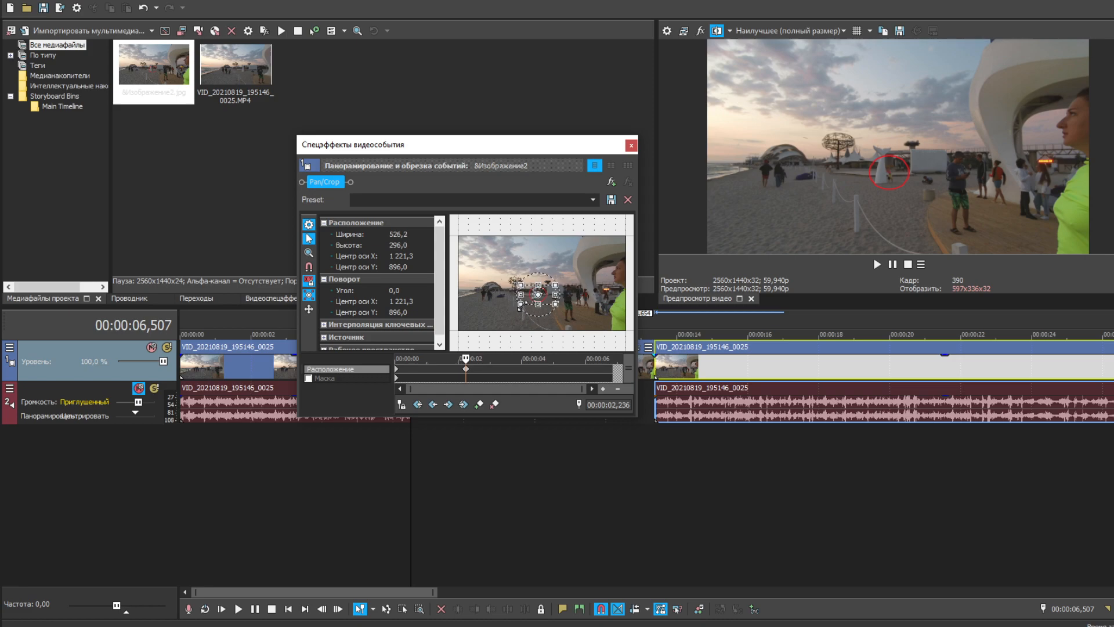
left_click_drag(465, 358, 533, 352)
left_click(478, 404)
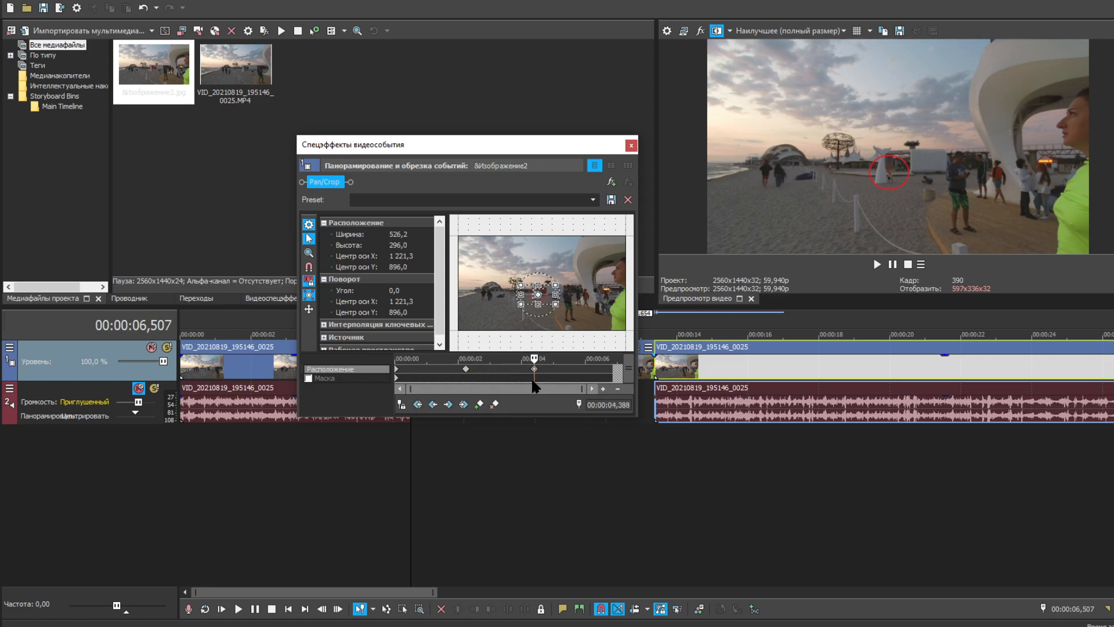
Step: At 00:00:06,857, widen the Pan/Crop frame back to nearly the full image, about 2547 × 1433, centred at about 1290, 720
left_click_drag(534, 358, 611, 358)
left_click_drag(515, 308, 457, 331)
left_click_drag(478, 257, 474, 251)
left_click_drag(503, 290, 492, 270)
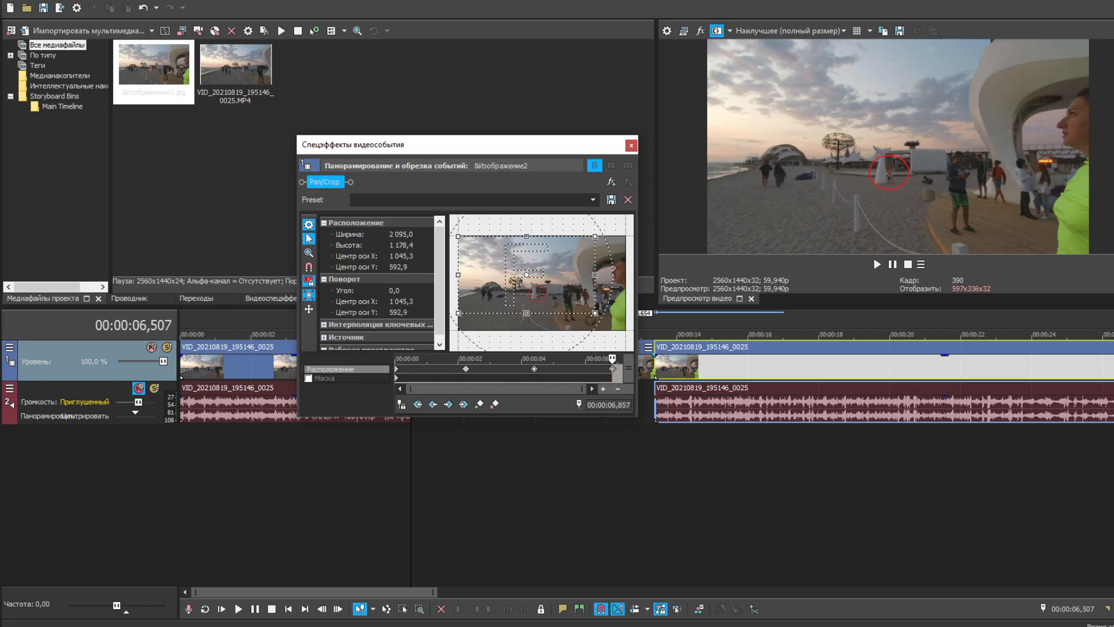
mouse_move(595, 312)
left_mouse_down()
mouse_move(610, 321)
mouse_move(595, 303)
left_mouse_up()
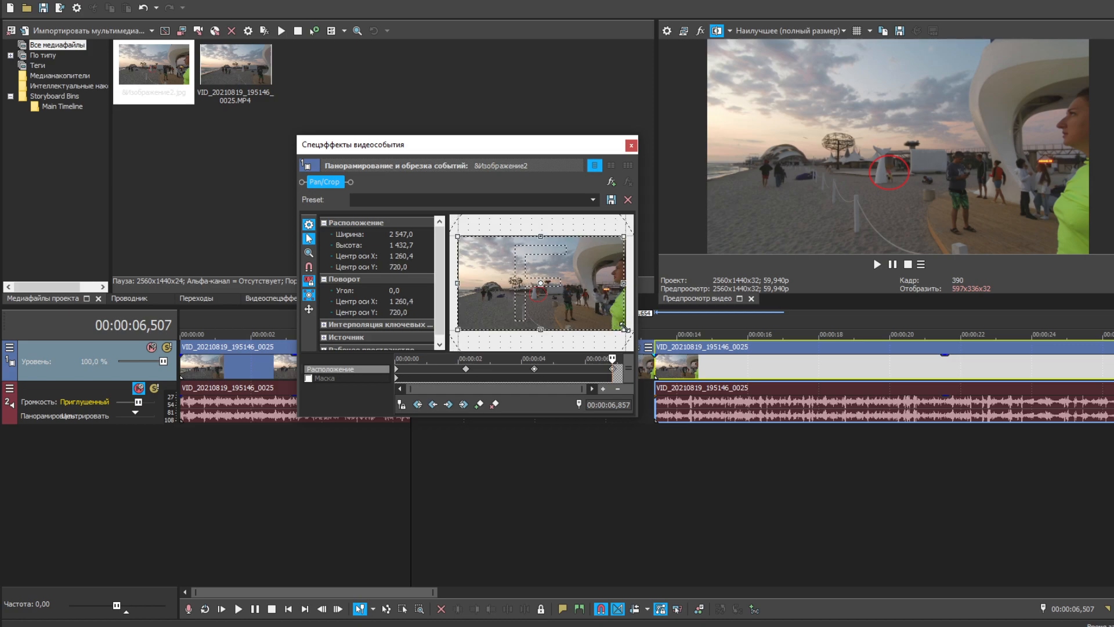
left_click_drag(624, 234, 624, 231)
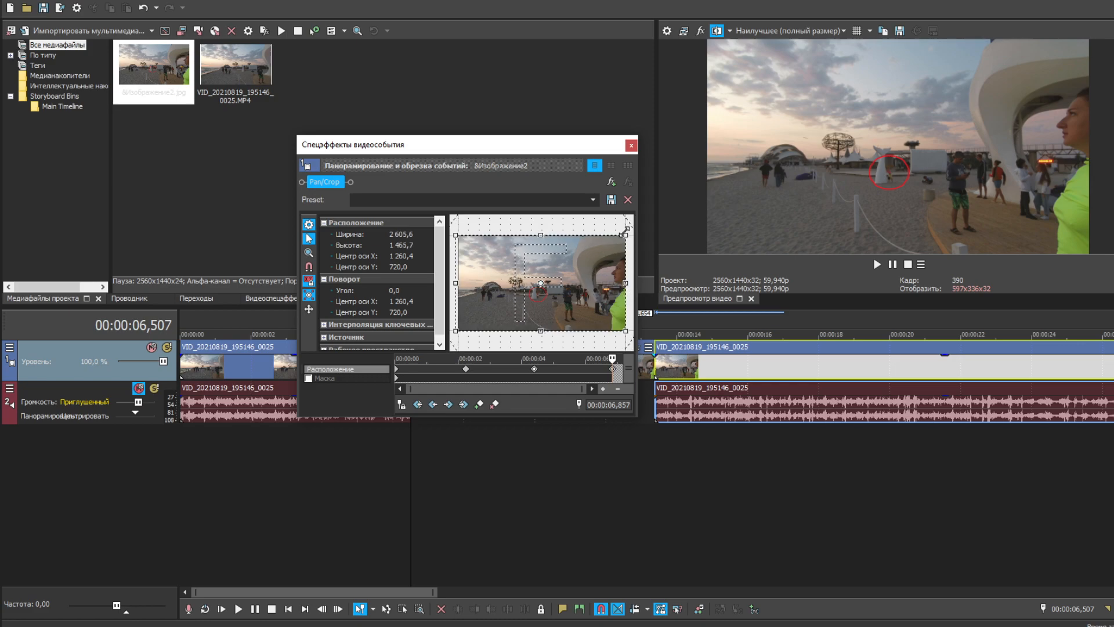
left_click_drag(458, 281, 461, 281)
left_click_drag(586, 285, 579, 290)
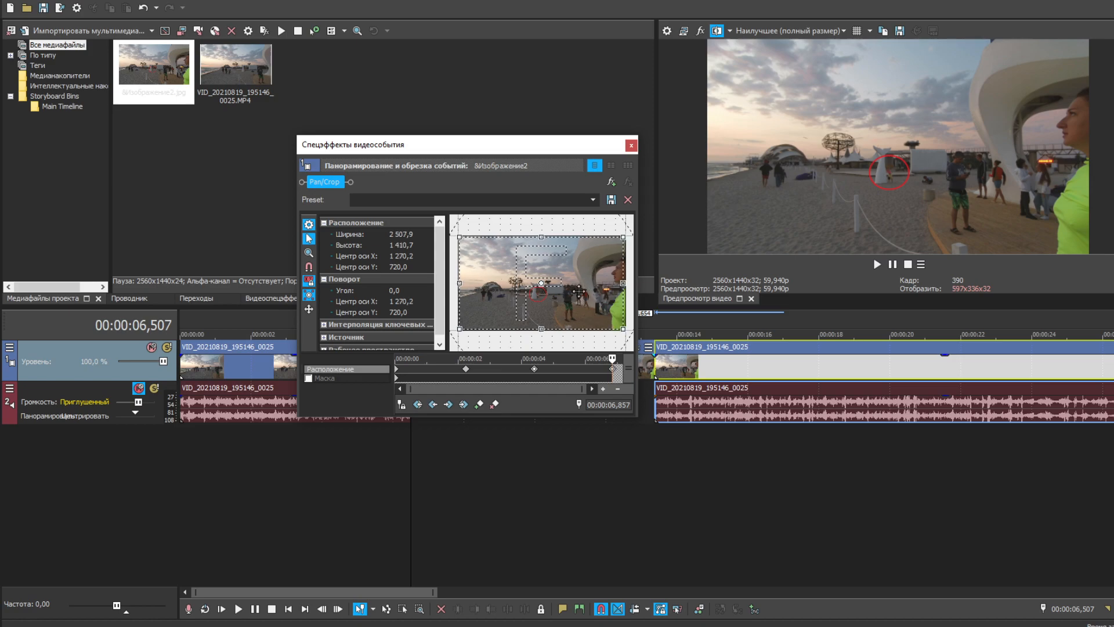
left_click_drag(624, 330, 626, 332)
left_click_drag(561, 300, 564, 301)
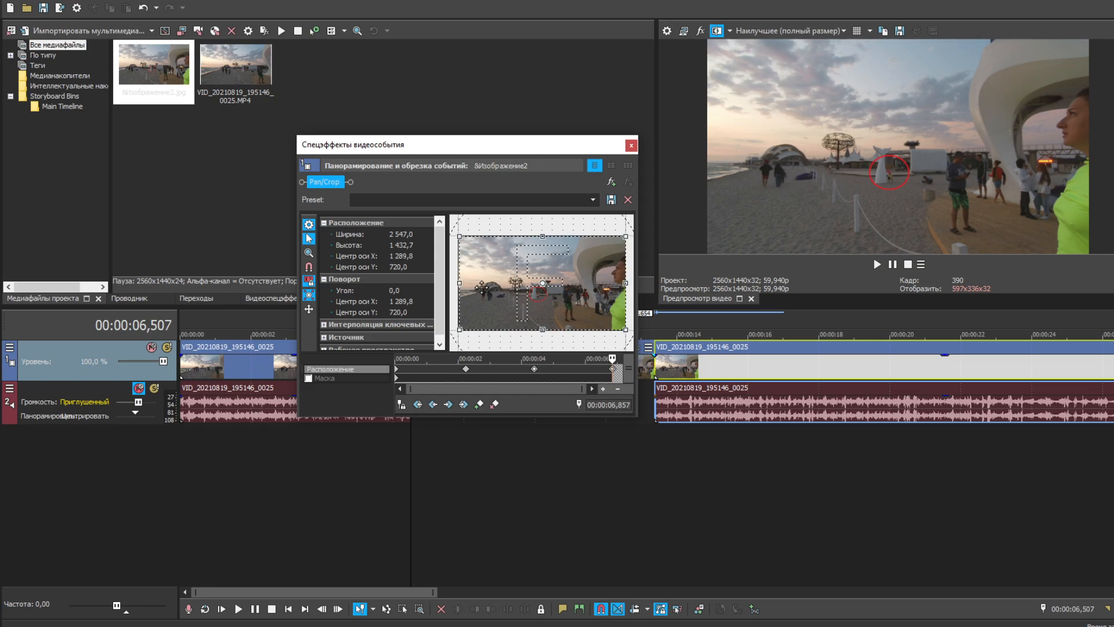
Step: Enlarge the snapshot's final Pan/Crop frame to about 2586 × 1455, centred at about 1270, 720, and close the Pan/Crop window
left_click_drag(458, 238, 457, 236)
left_click_drag(522, 275, 520, 274)
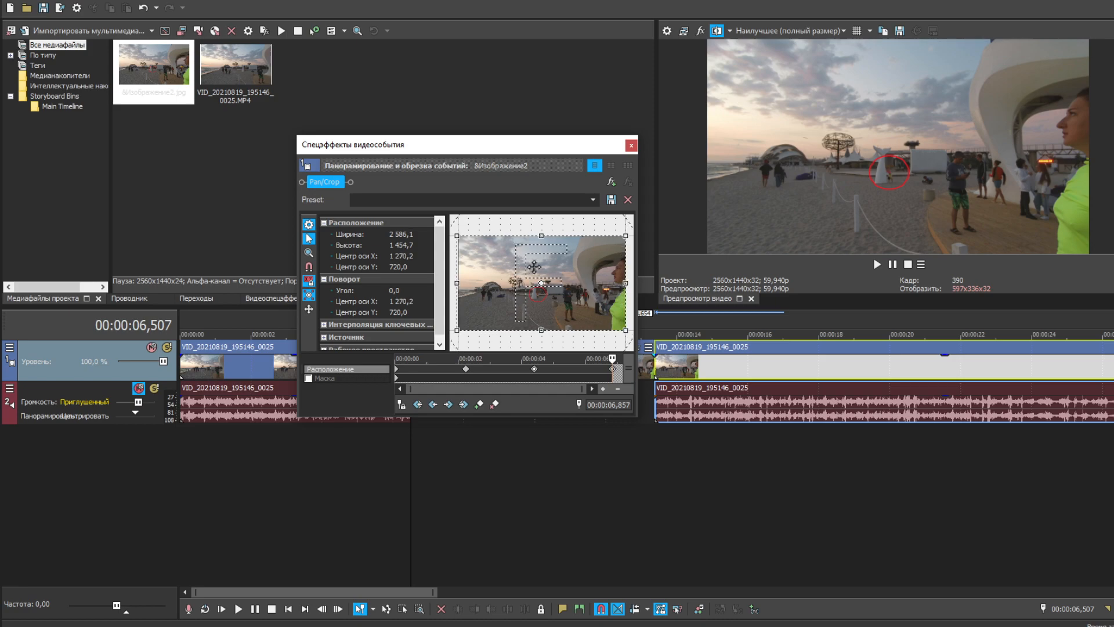
mouse_move(612, 358)
left_mouse_down()
mouse_move(408, 360)
mouse_move(612, 358)
left_mouse_up()
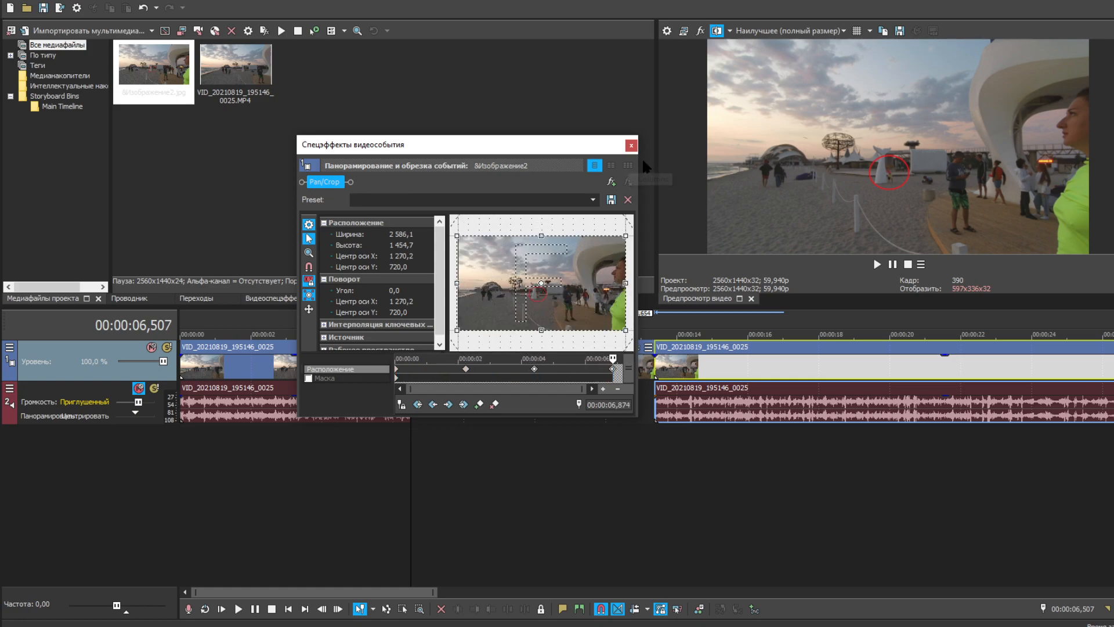
left_click(630, 145)
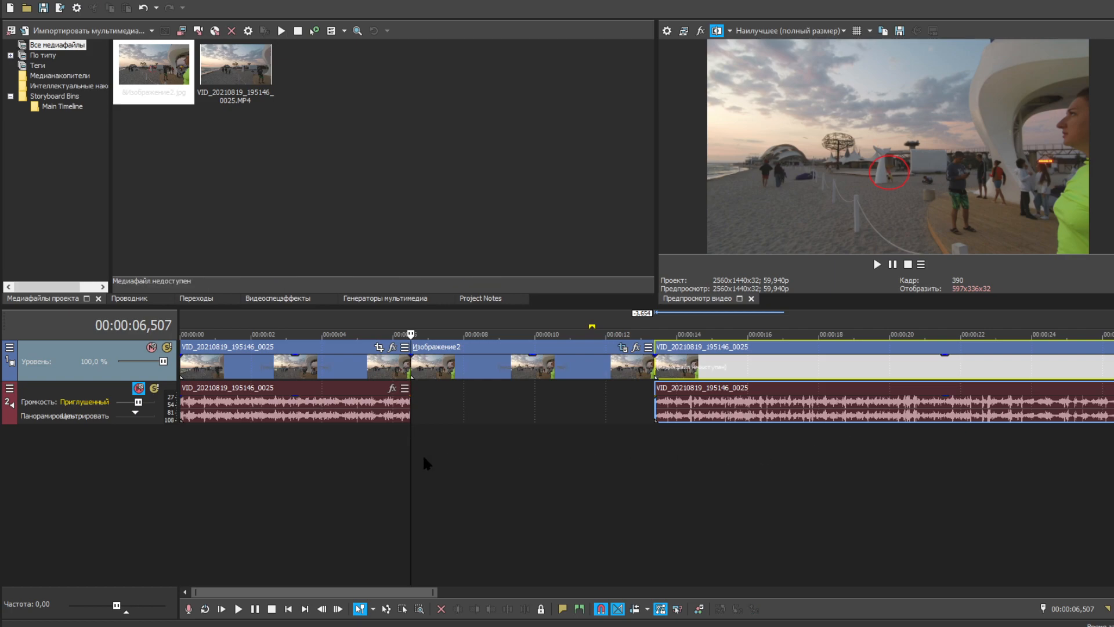
Step: Preview the freeze-frame zoom by playing the timeline from about 00:00:05,339 into the second video clip, and pause playback
left_click_drag(408, 501, 369, 499)
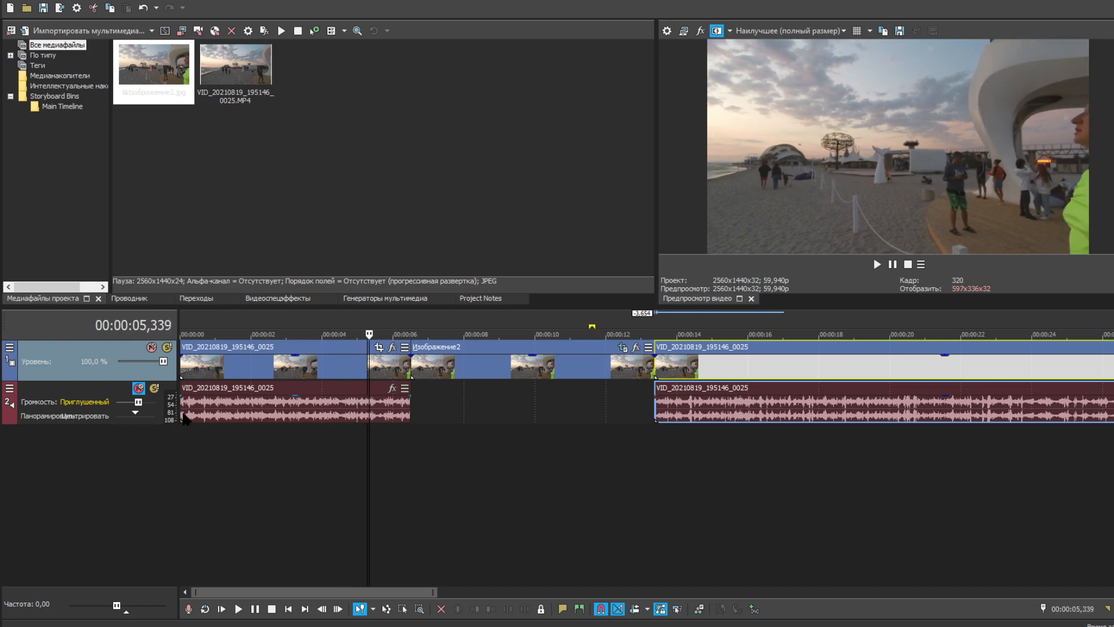
left_click(877, 264)
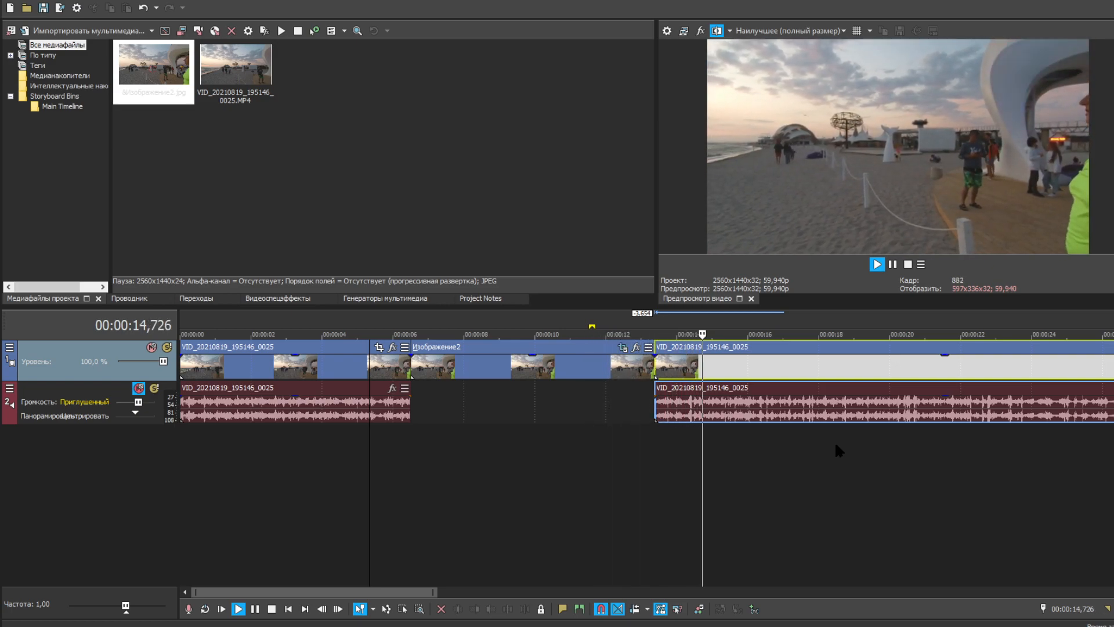
left_click(892, 264)
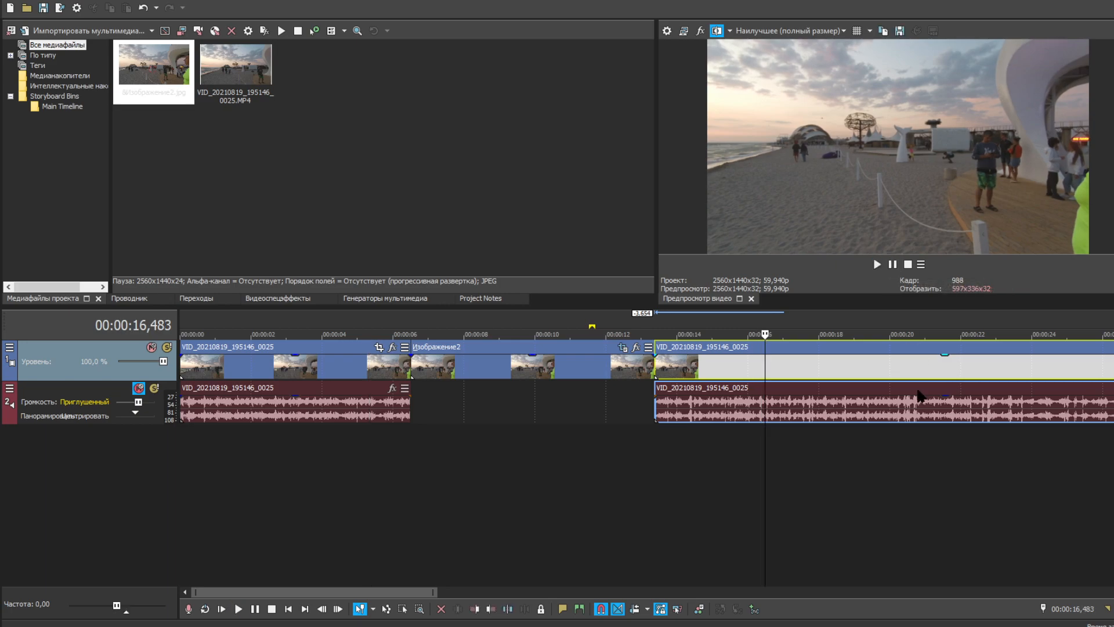
Step: Select the time range of the whole project, view the Render As formats and templates, and close the dialog without rendering
double_click(482, 458)
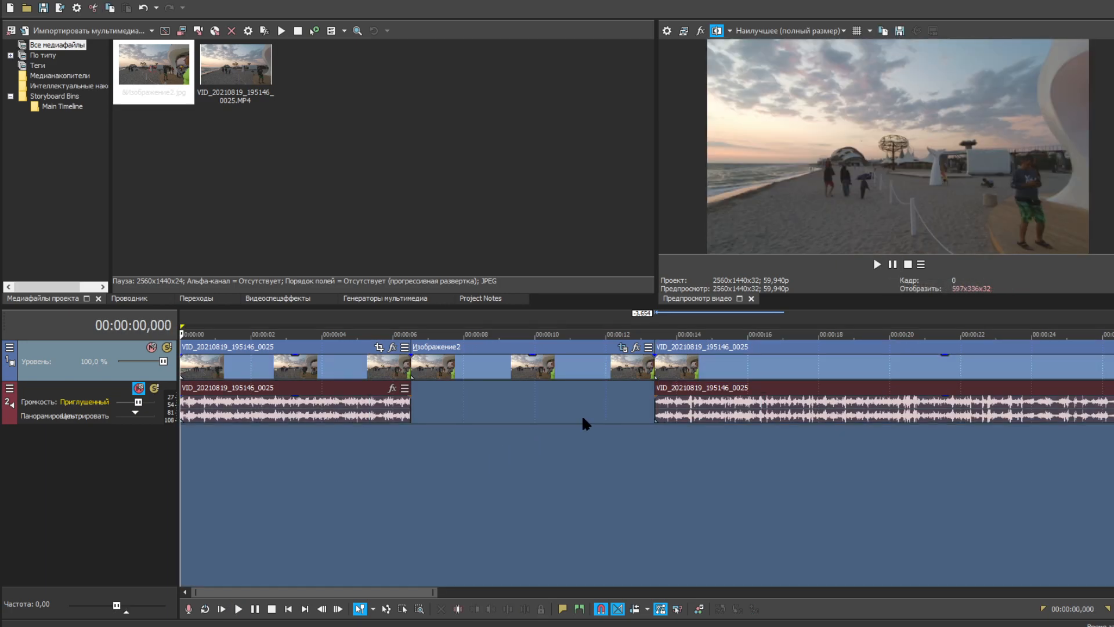
left_click(60, 9)
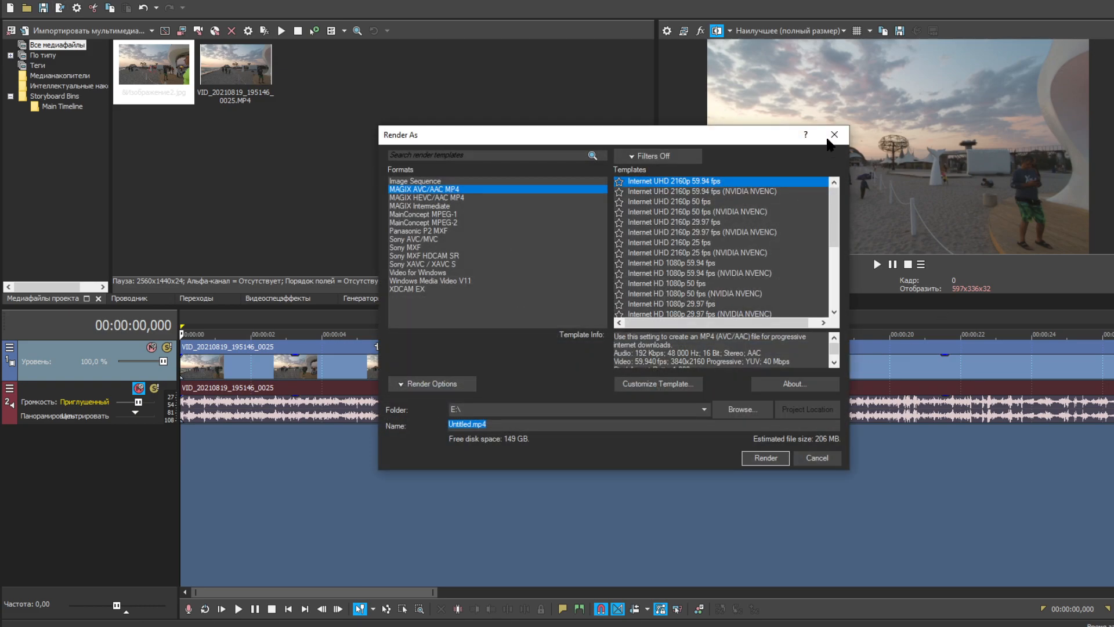
left_click(834, 135)
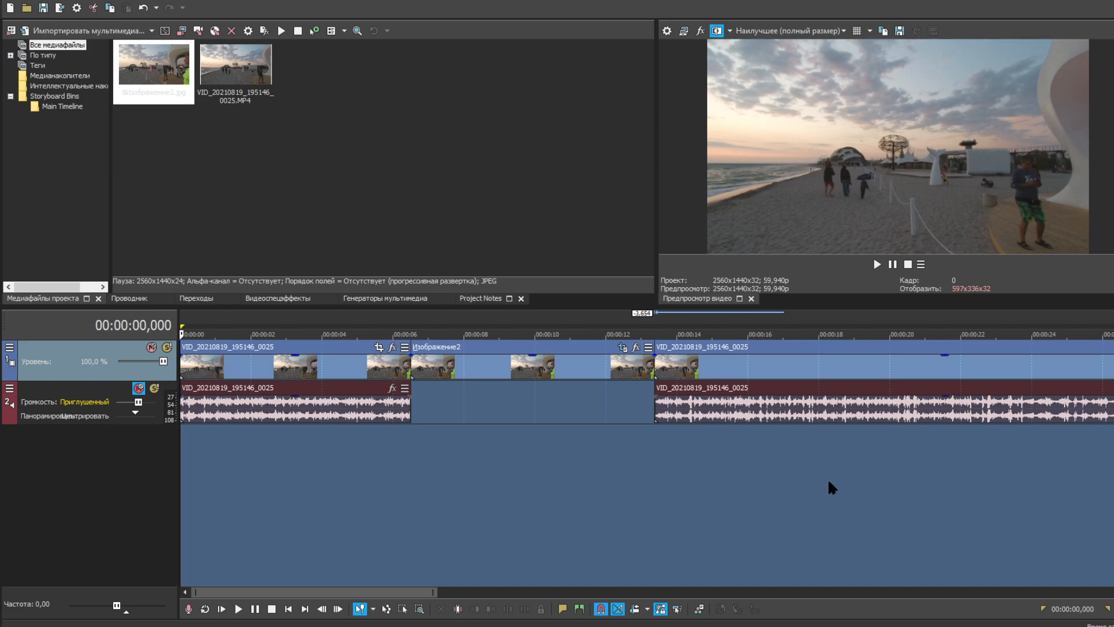
Step: Replay the freeze frame from about 00:00:06,223, just before the snapshot, into the following clip, and pause playback
left_click(487, 473)
left_click(400, 429)
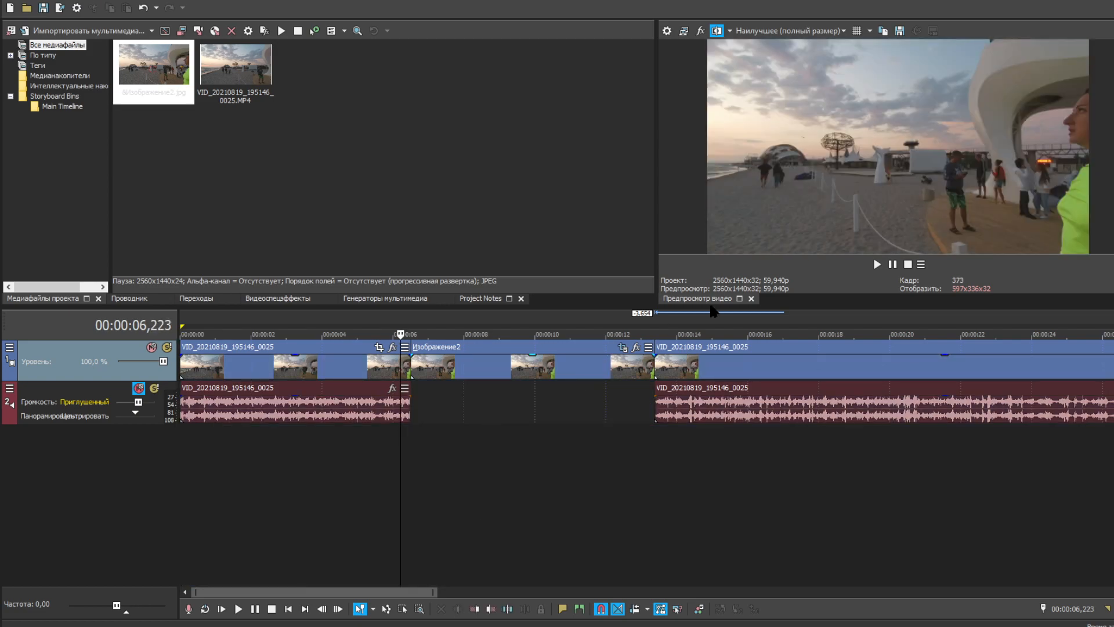
left_click(875, 264)
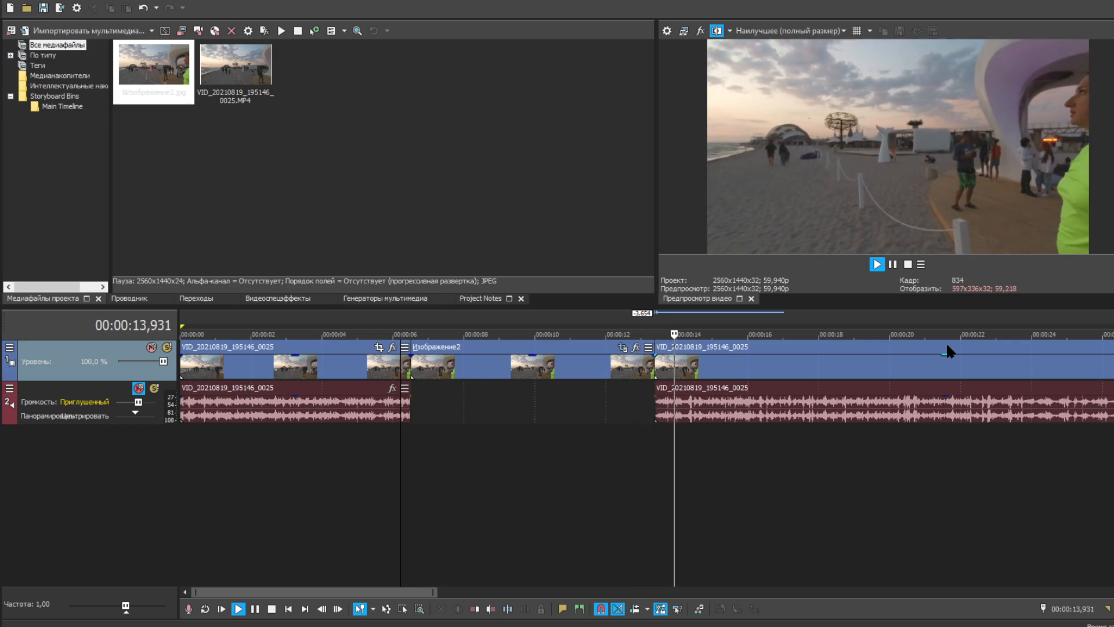
key("Return")
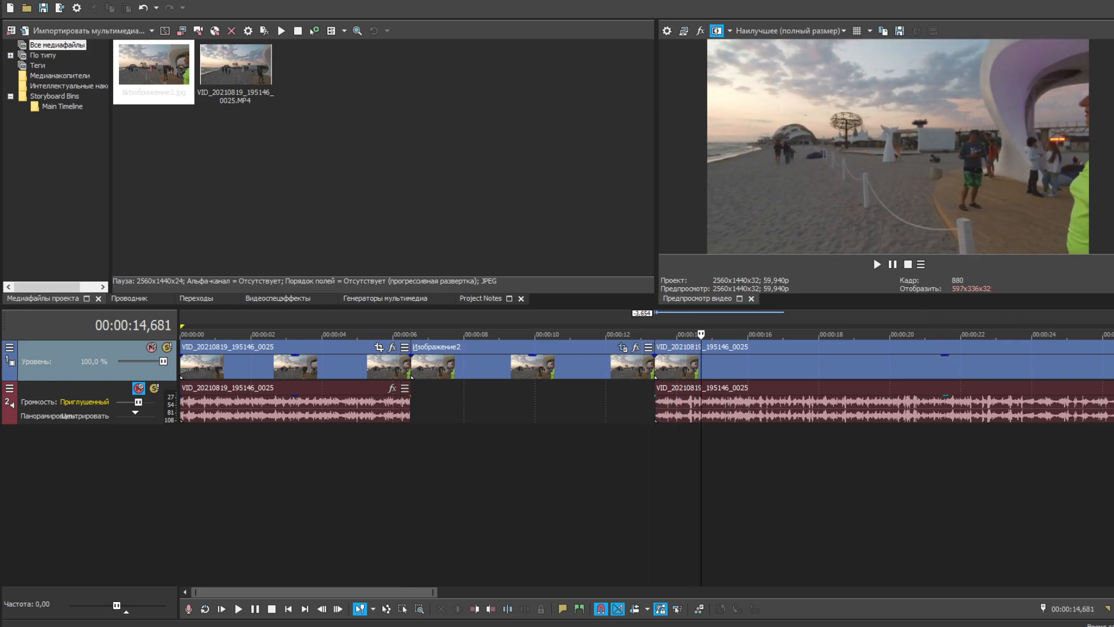